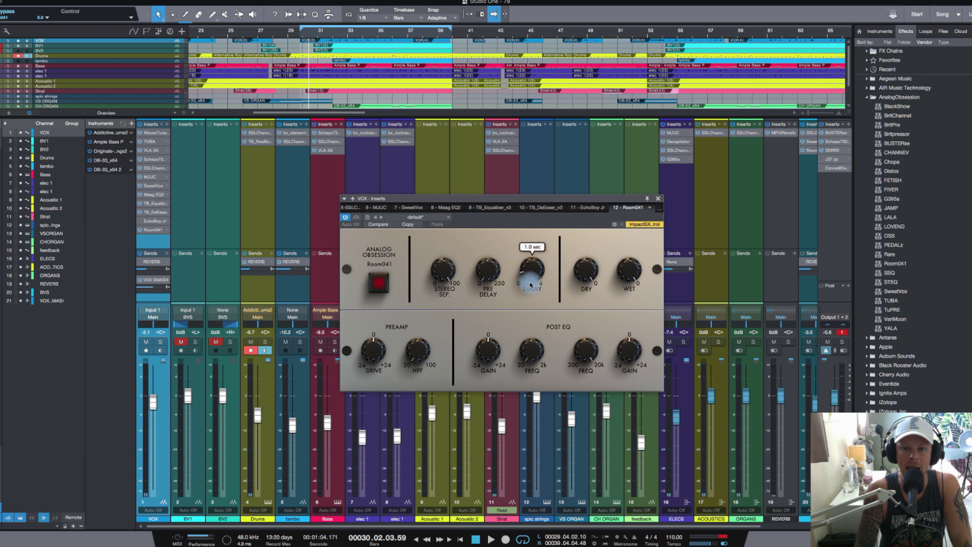
pyautogui.click(586, 276)
pyautogui.click(632, 276)
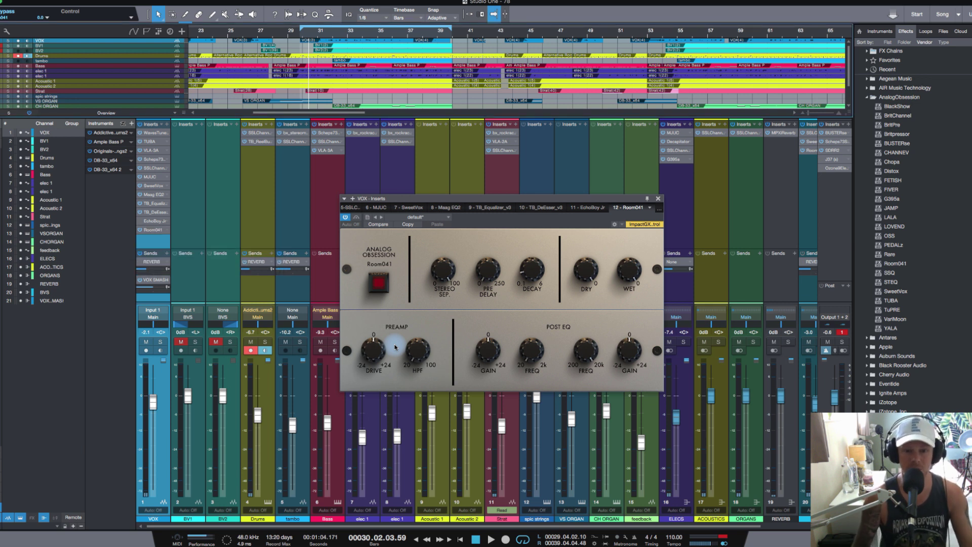
pyautogui.moveTo(423, 359)
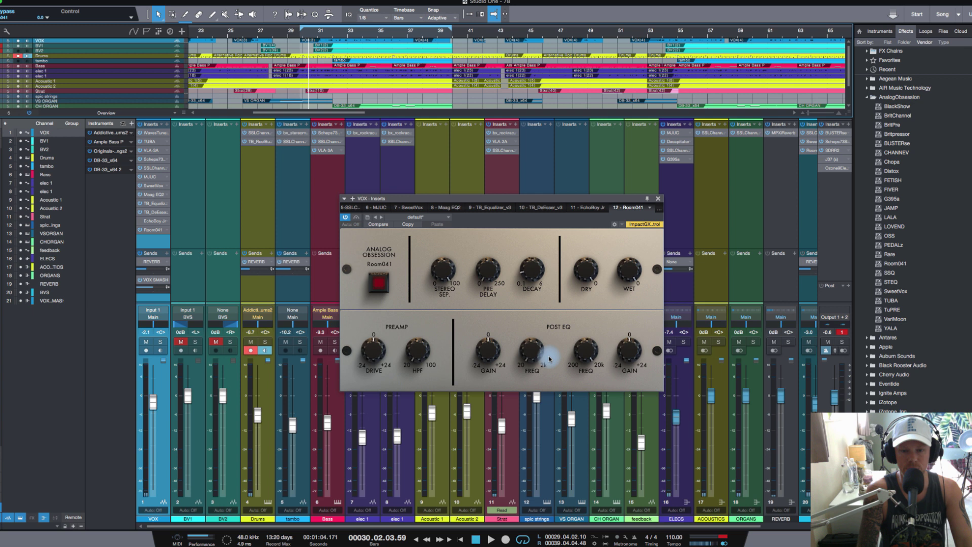
pyautogui.moveTo(537, 375)
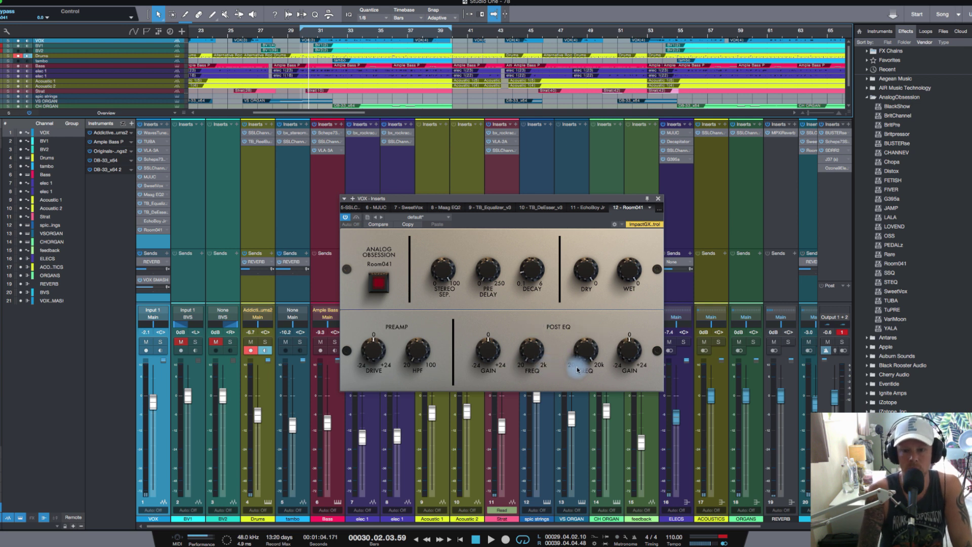
pyautogui.moveTo(577, 369); pyautogui.dragTo(598, 361)
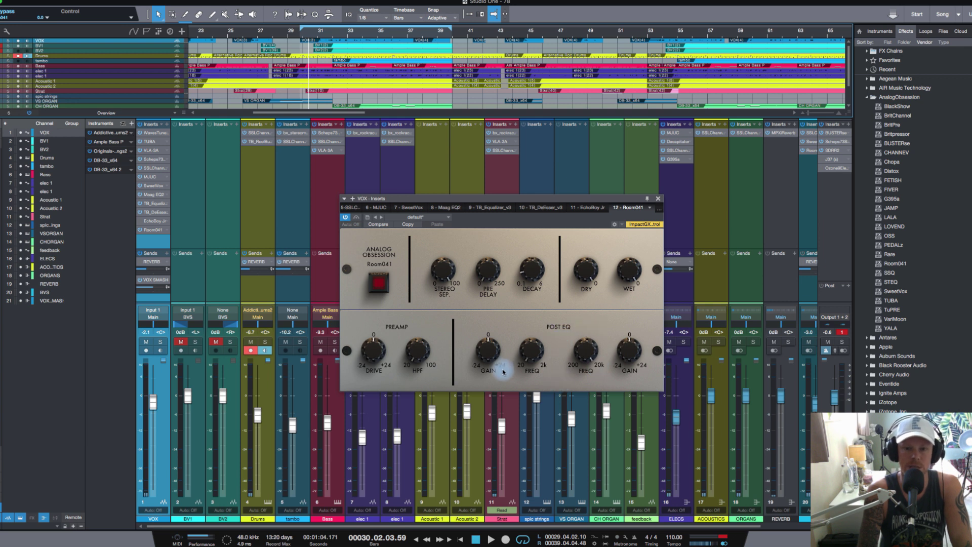
pyautogui.moveTo(532, 363)
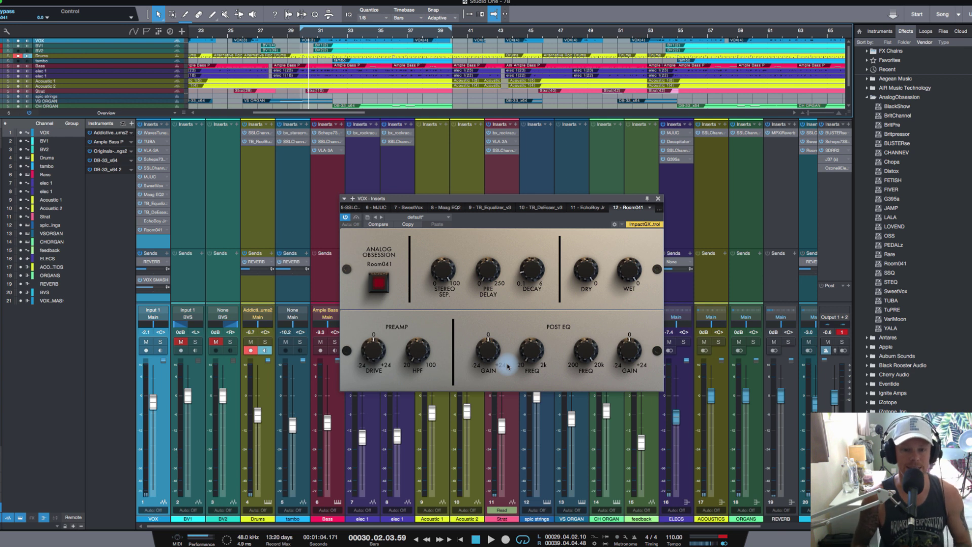
# Solo the VOX channel and audition the dry vocal from the start of the loop
pyautogui.press('s')
pyautogui.click(300, 38)
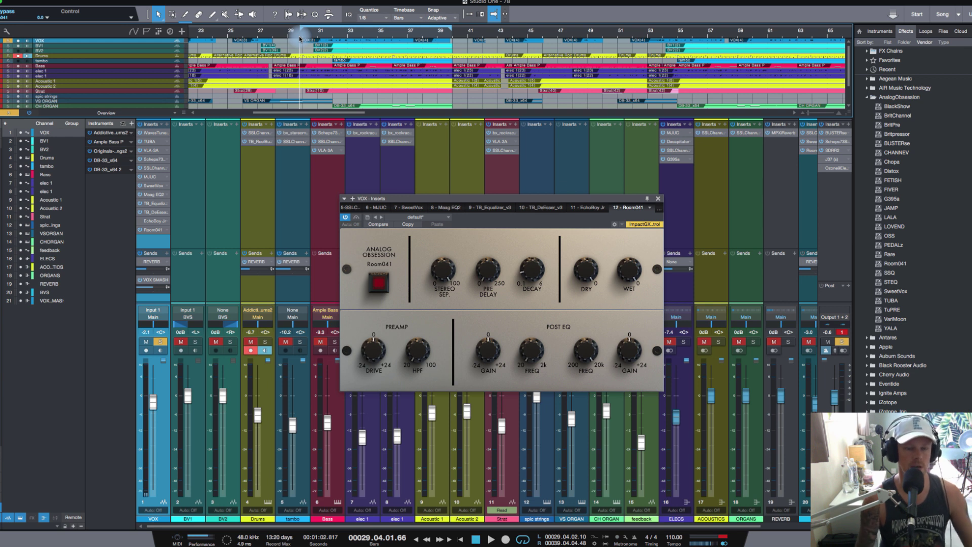
pyautogui.press('space')
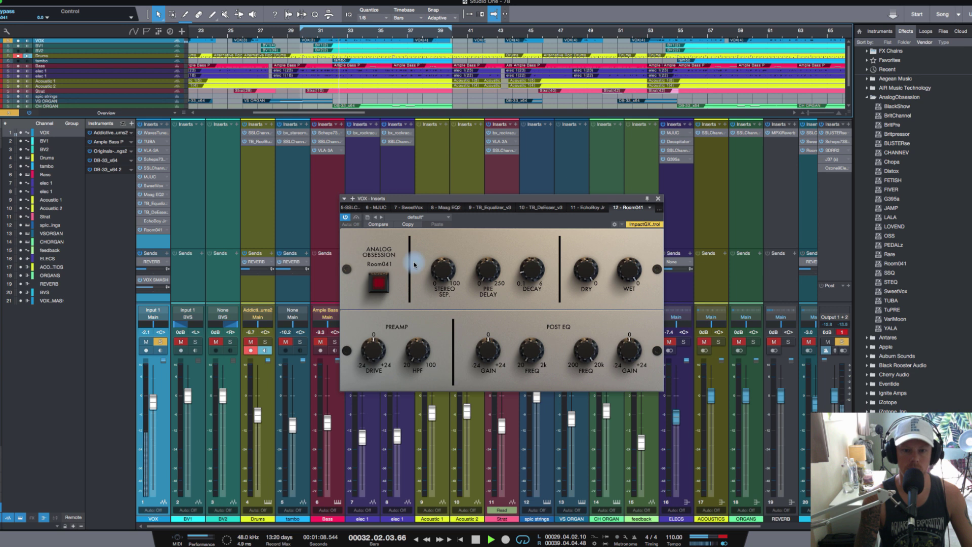
pyautogui.press('space')
# Activate the Room041 reverb on VOX and bring its wet level to about -14 dB while the vocal plays
pyautogui.click(382, 280)
pyautogui.moveTo(489, 289)
pyautogui.moveTo(628, 276)
pyautogui.moveTo(592, 276)
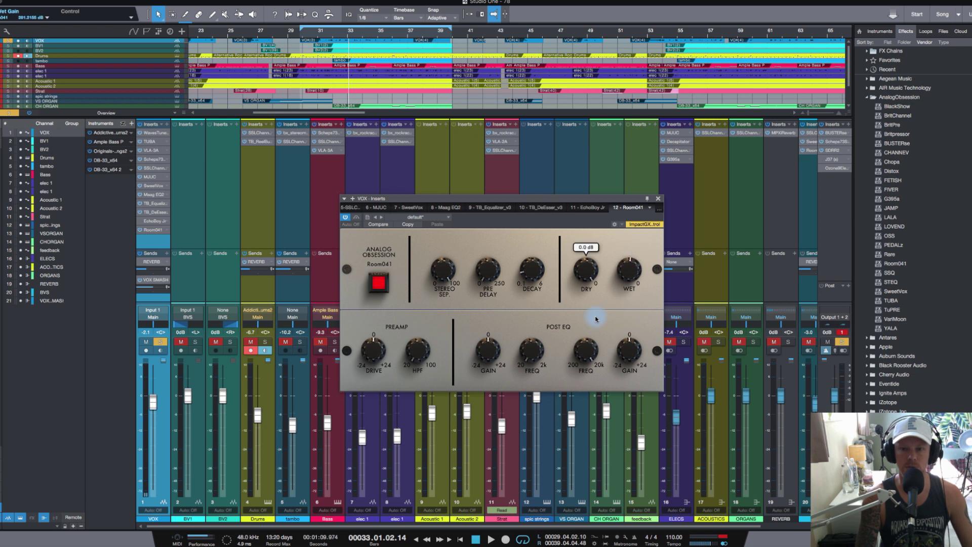
pyautogui.press('space')
pyautogui.moveTo(628, 273); pyautogui.dragTo(625, 243)
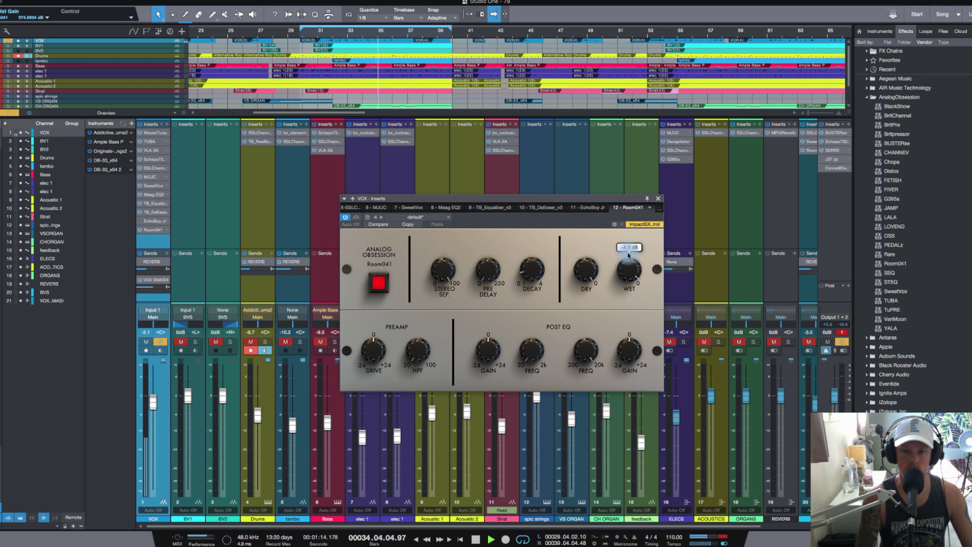
pyautogui.moveTo(627, 255); pyautogui.dragTo(628, 266)
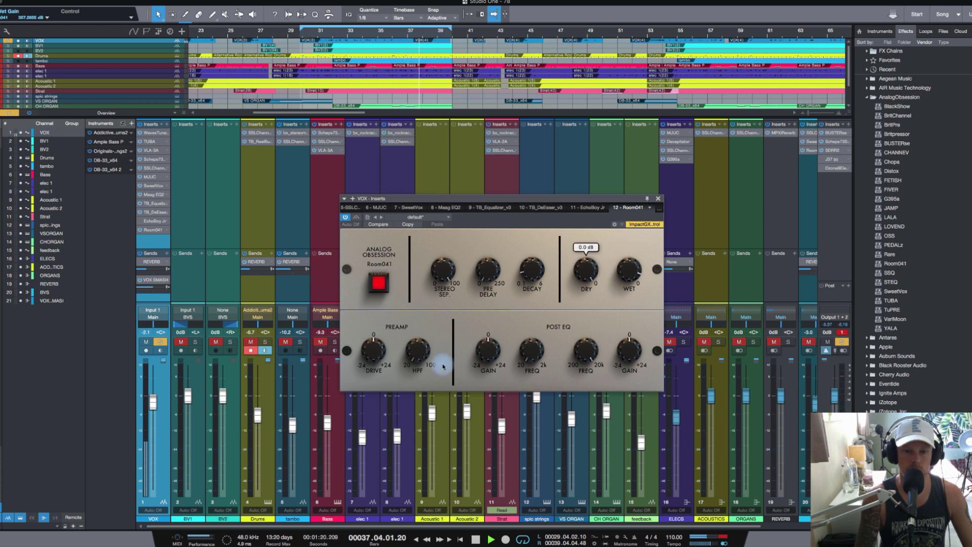
# Raise the preamp drive to 18.5 dB and audition the vocal with the wet level pulled down and brought back up
pyautogui.moveTo(375, 363); pyautogui.dragTo(373, 304)
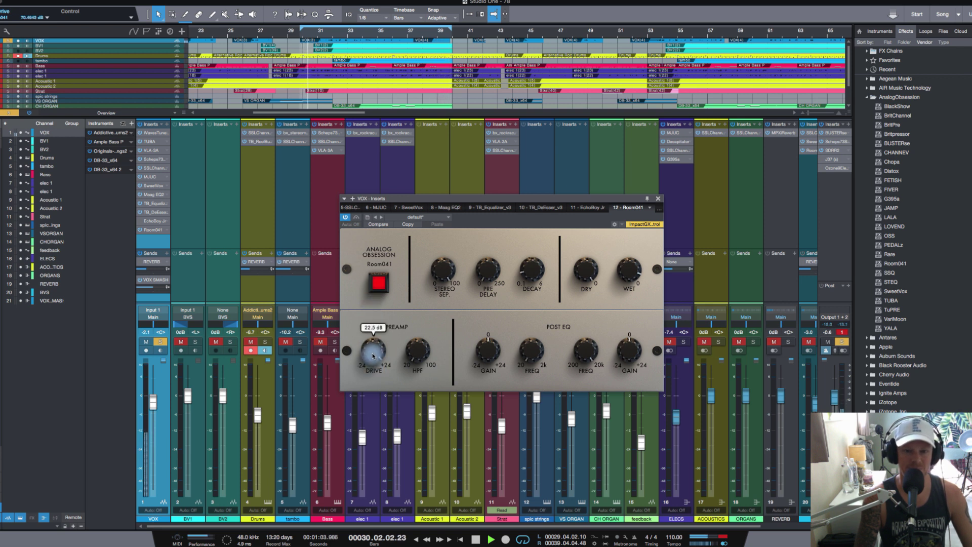
pyautogui.moveTo(373, 353); pyautogui.dragTo(373, 364)
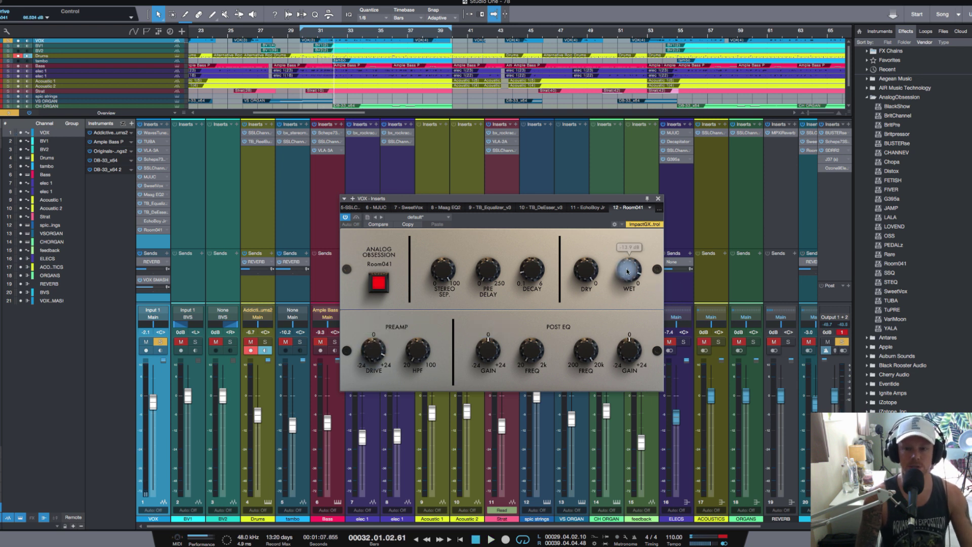
pyautogui.moveTo(629, 270); pyautogui.dragTo(650, 434)
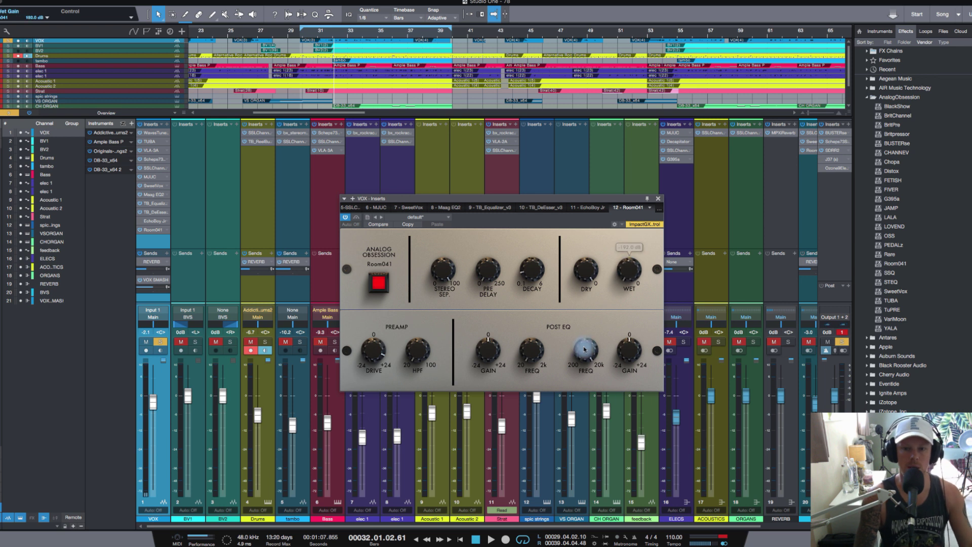
pyautogui.press('space')
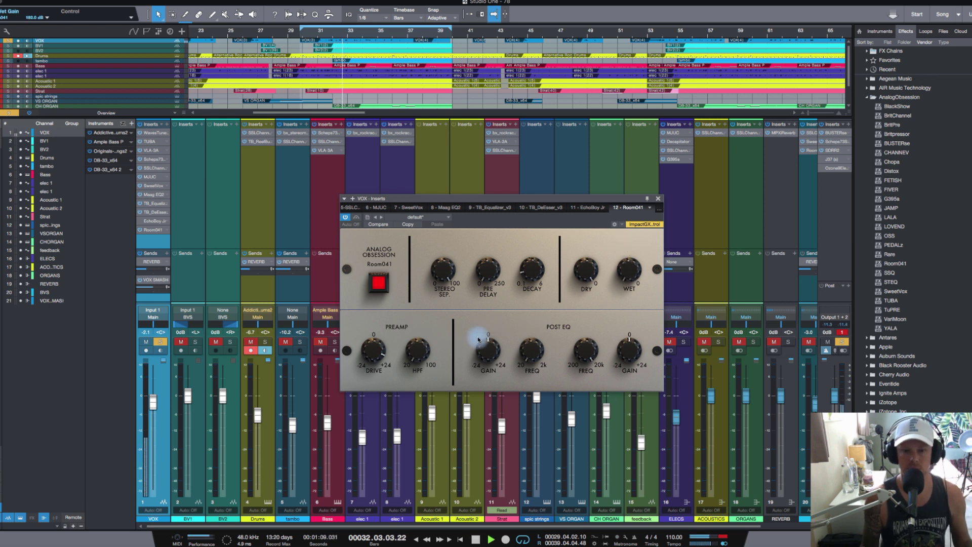
pyautogui.click(586, 270)
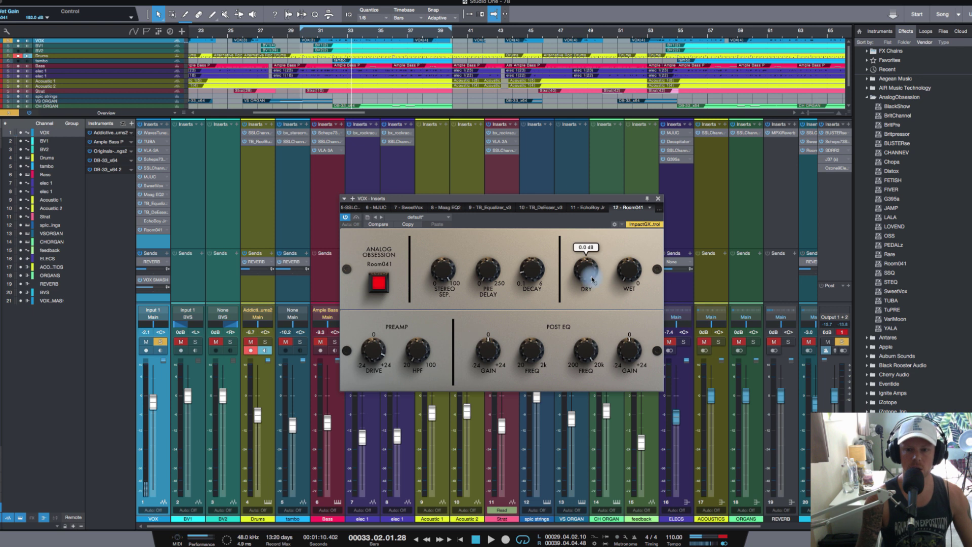
pyautogui.click(628, 270)
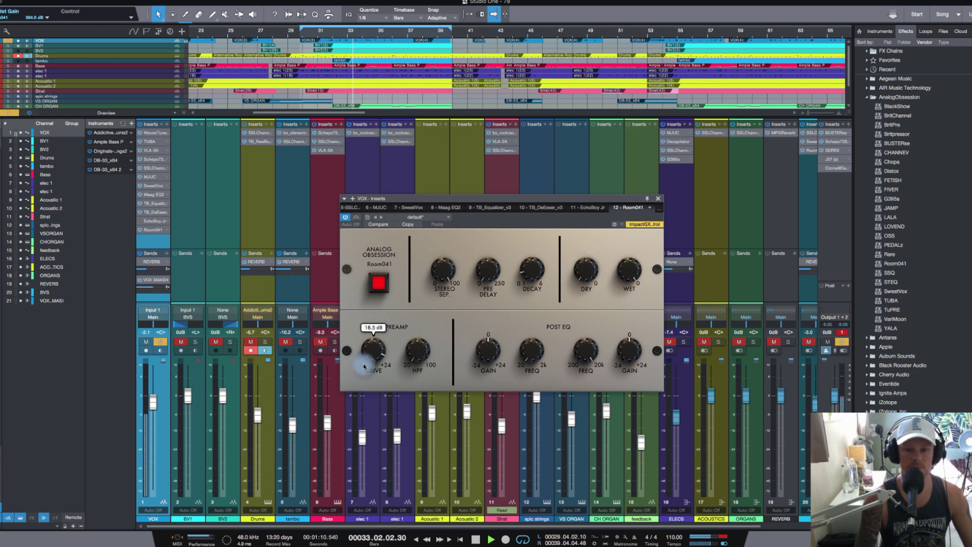
# Ease back the preamp drive and set the wet level to -15.2 dB
pyautogui.moveTo(373, 350)
pyautogui.mouseDown()
pyautogui.moveTo(373, 405)
pyautogui.moveTo(373, 358)
pyautogui.mouseUp()
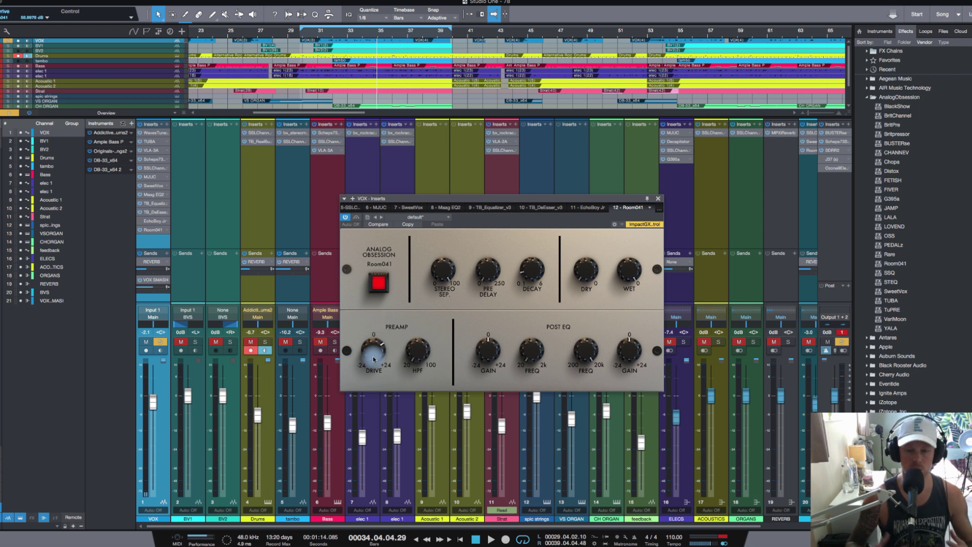
pyautogui.moveTo(586, 277)
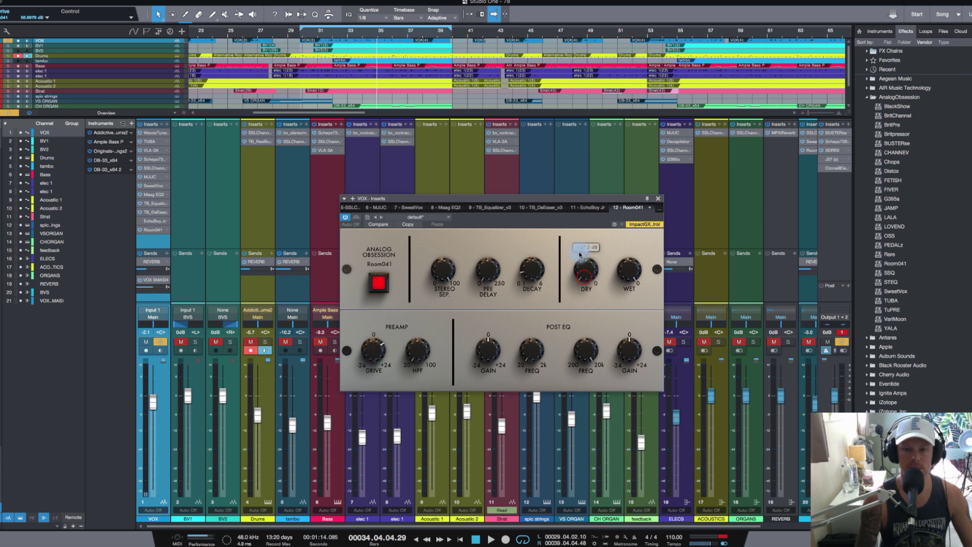
pyautogui.moveTo(629, 267)
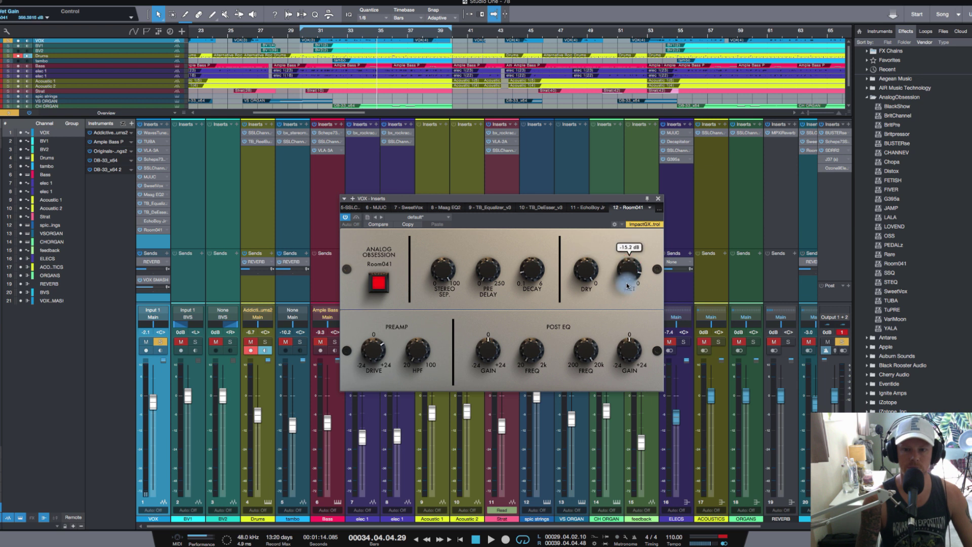
# Raise the preamp high-pass filter to about 50 Hz and fine-tune the drive during playback
pyautogui.moveTo(411, 352); pyautogui.dragTo(411, 290)
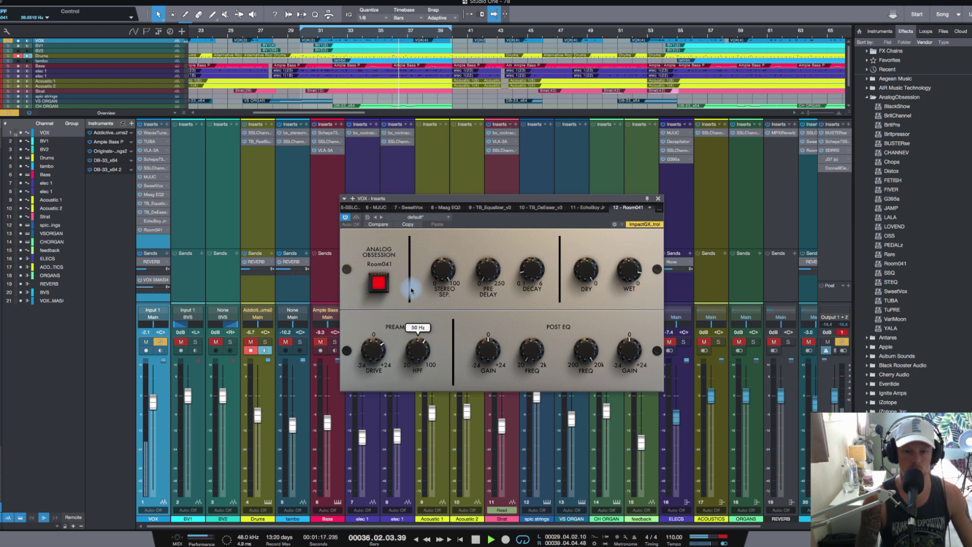
pyautogui.moveTo(369, 354); pyautogui.dragTo(369, 353)
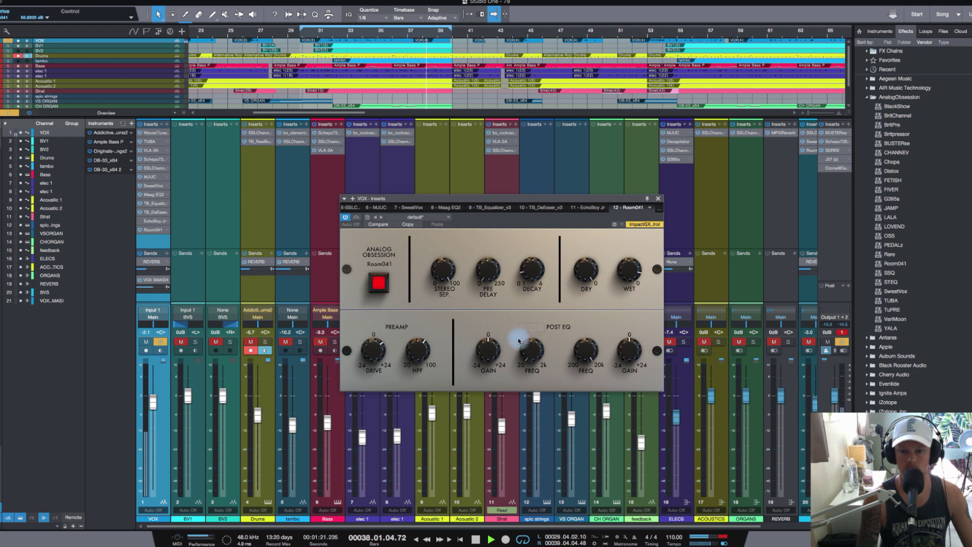
pyautogui.press('space')
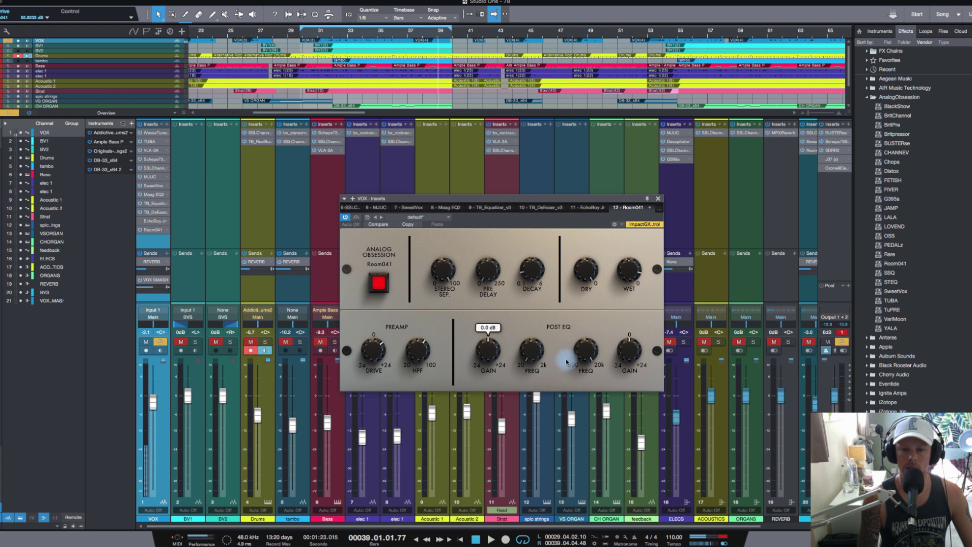
# Set the post EQ high frequency to about 10984 Hz, audition its gain at 24 dB, and reduce it to a slight boost
pyautogui.moveTo(581, 349); pyautogui.dragTo(589, 427)
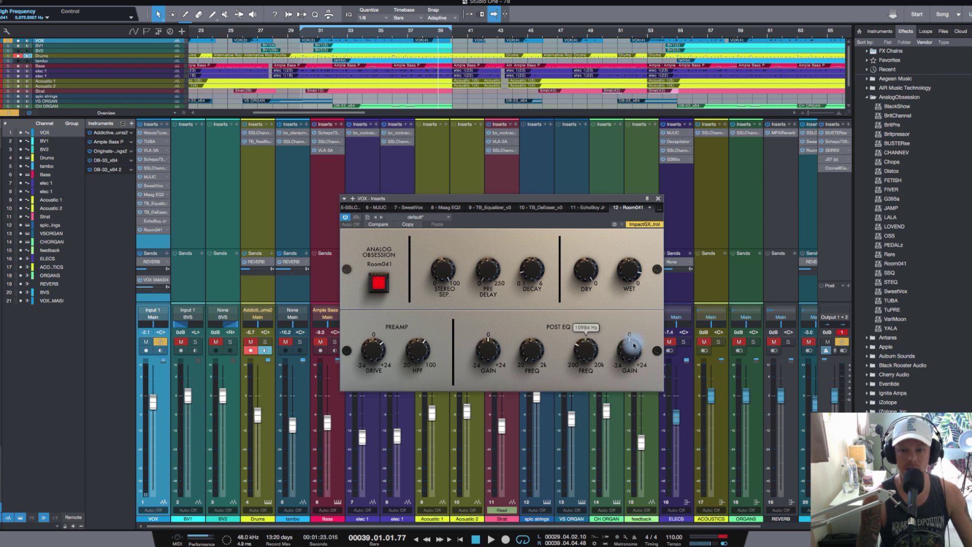
pyautogui.press('space')
pyautogui.moveTo(630, 352); pyautogui.dragTo(630, 325)
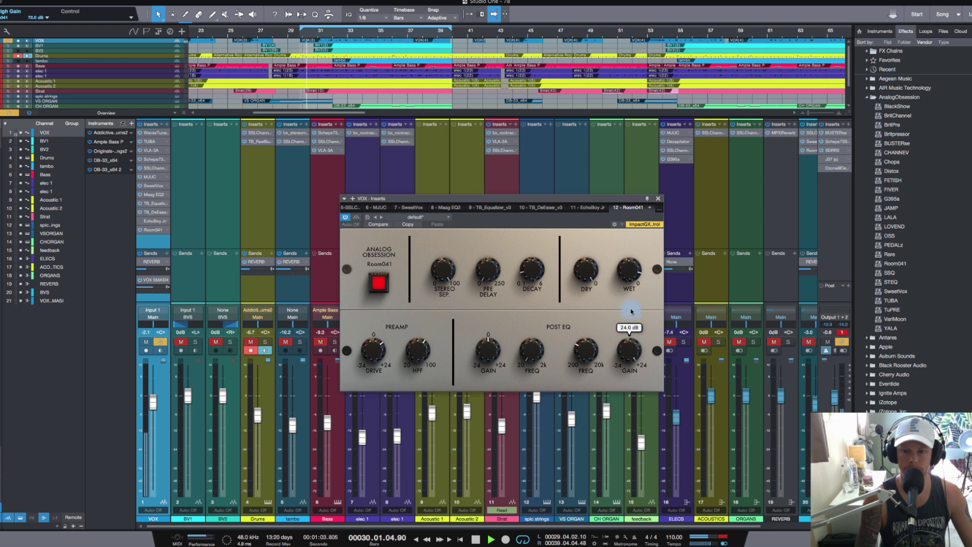
pyautogui.moveTo(623, 359); pyautogui.dragTo(628, 404)
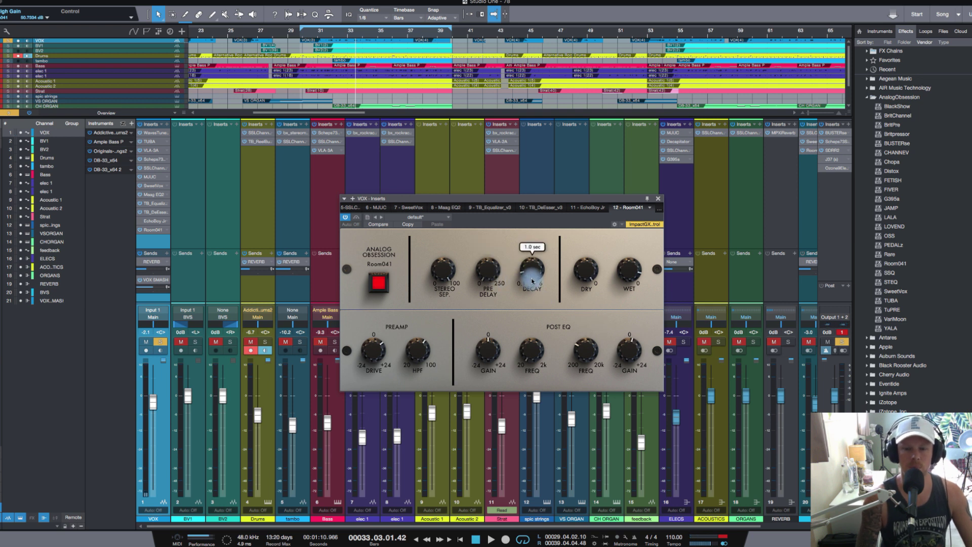
# Audition a very long decay, shorten it again, and set the pre-delay to about 127 ms
pyautogui.moveTo(529, 289); pyautogui.dragTo(527, 187)
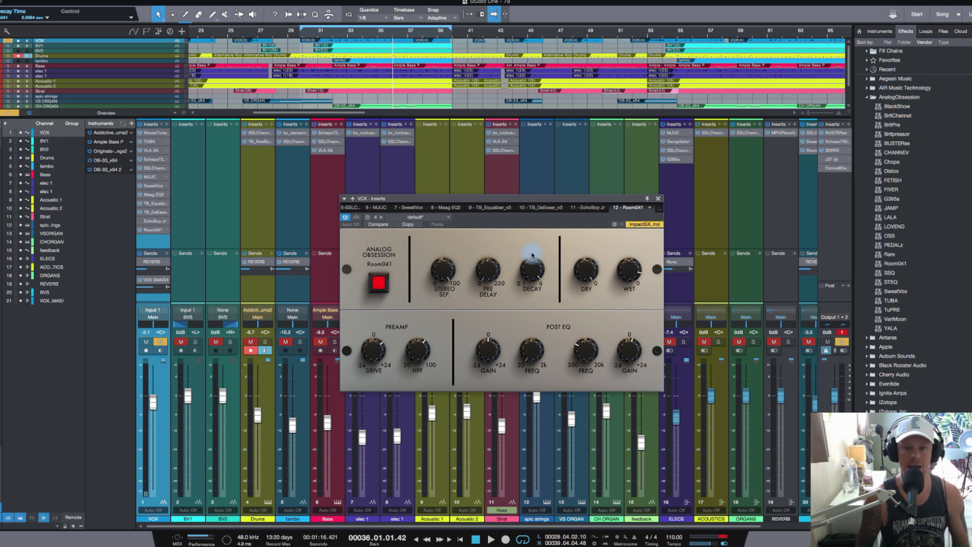
pyautogui.moveTo(531, 255); pyautogui.dragTo(539, 361)
pyautogui.moveTo(498, 290); pyautogui.dragTo(489, 218)
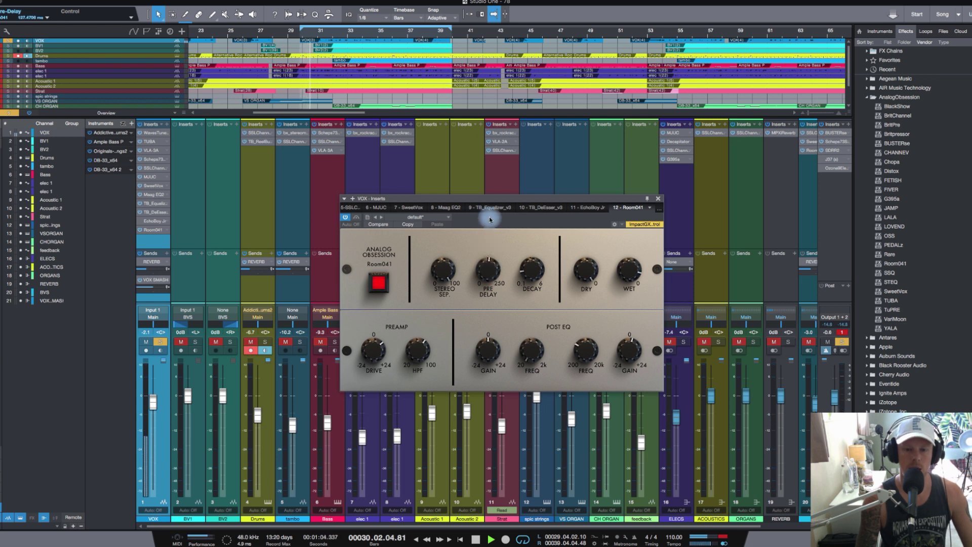
pyautogui.moveTo(495, 264); pyautogui.dragTo(497, 278)
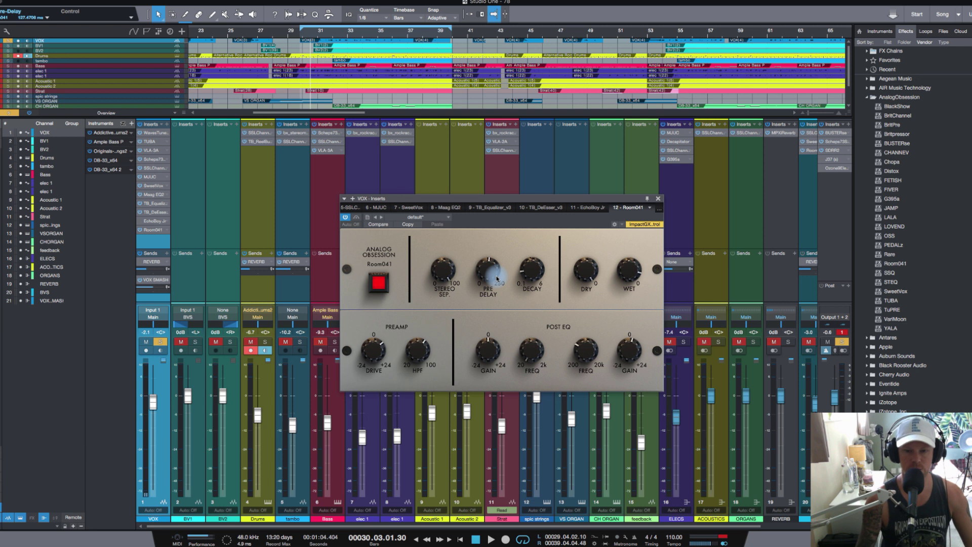
pyautogui.moveTo(497, 278); pyautogui.dragTo(486, 272)
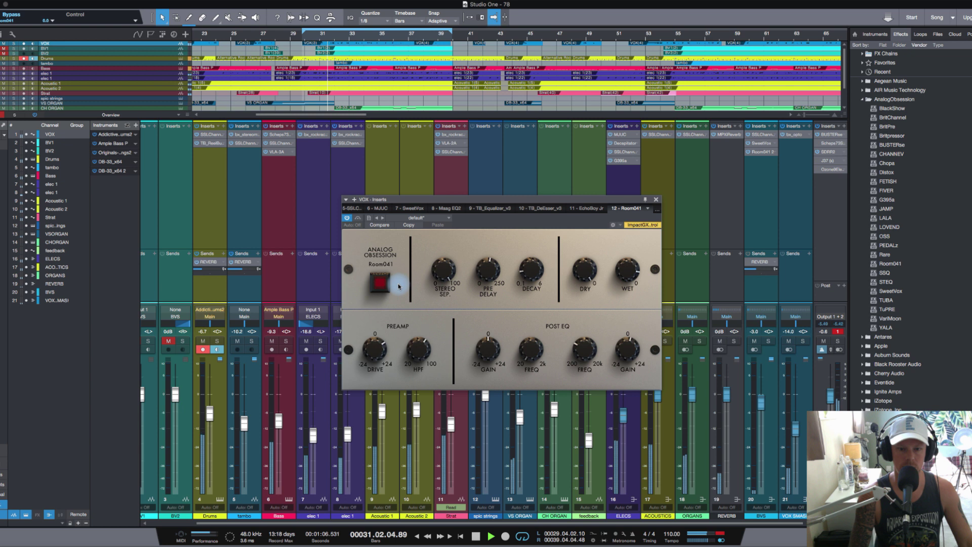
# Compare the vocal in the full mix with Room041 switched on and off repeatedly, ending with it on and playback stopped
pyautogui.click(382, 285)
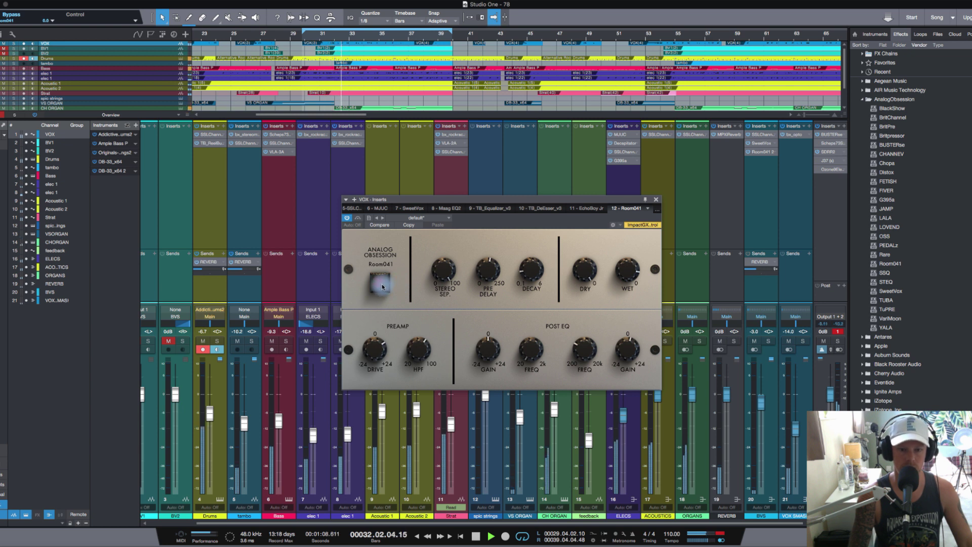
pyautogui.click(382, 286)
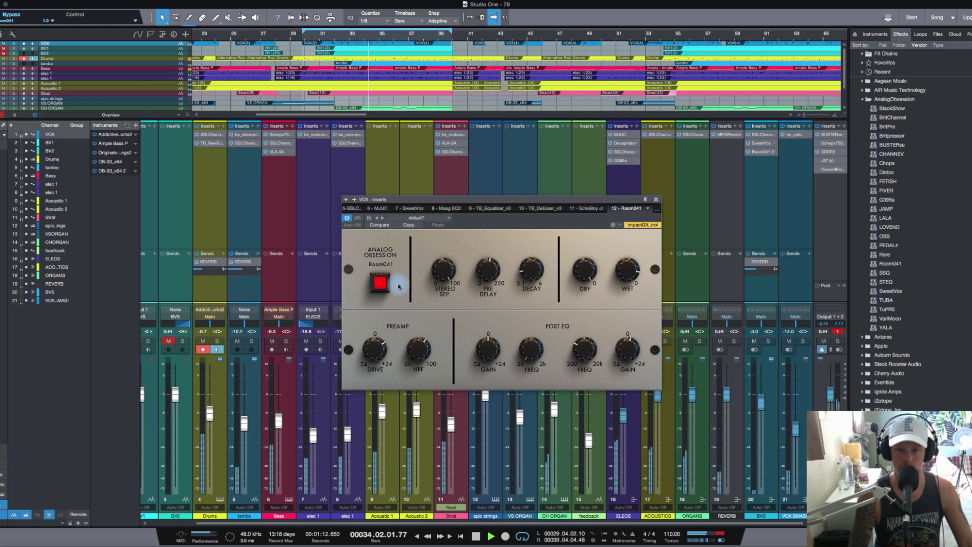
pyautogui.click(387, 286)
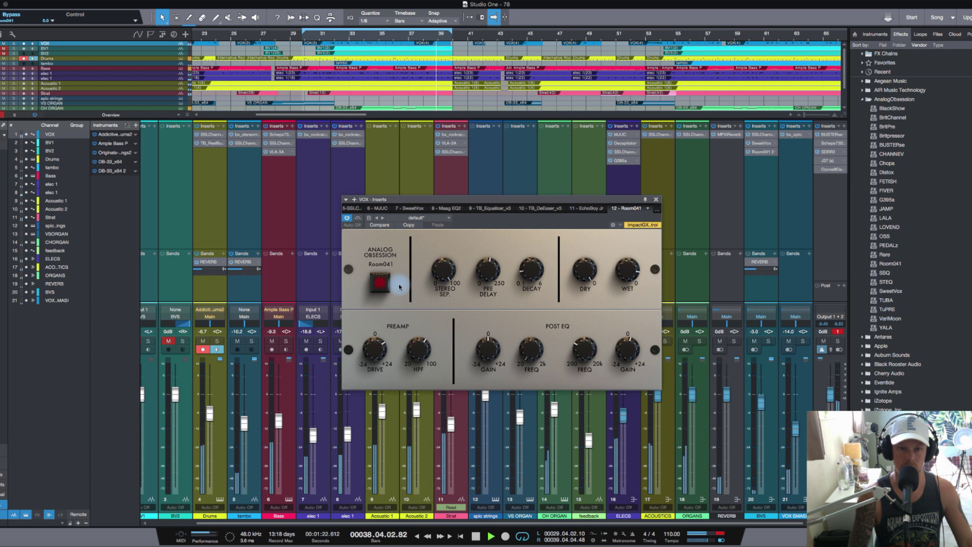
pyautogui.click(381, 283)
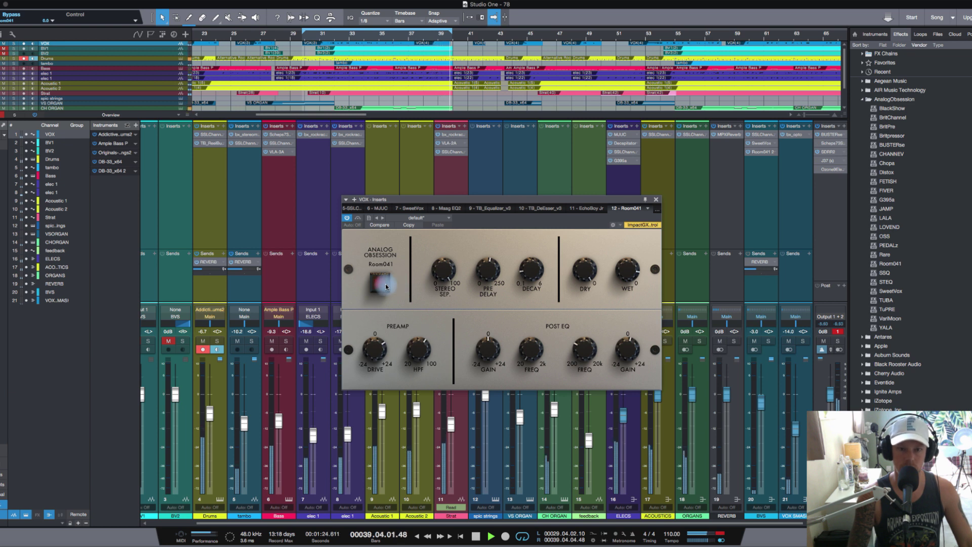
pyautogui.click(385, 284)
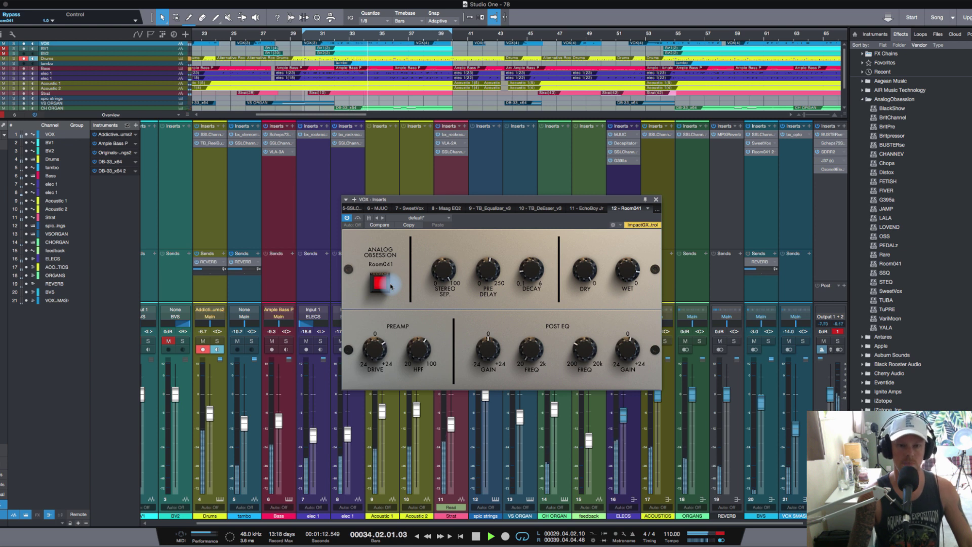
pyautogui.press('space')
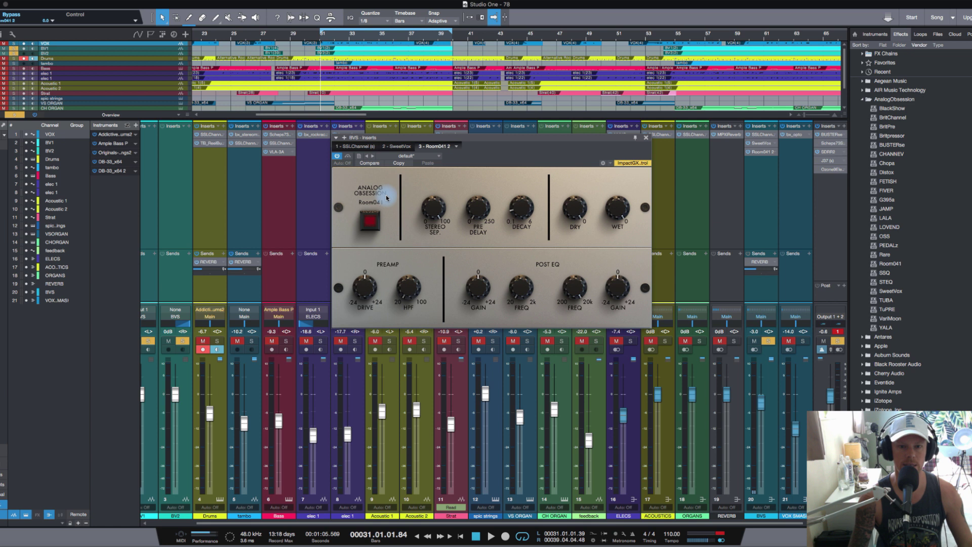
# Audition the soloed backing vocals with Room041 bypassed, stop playback, and switch the reverb on
pyautogui.press('space')
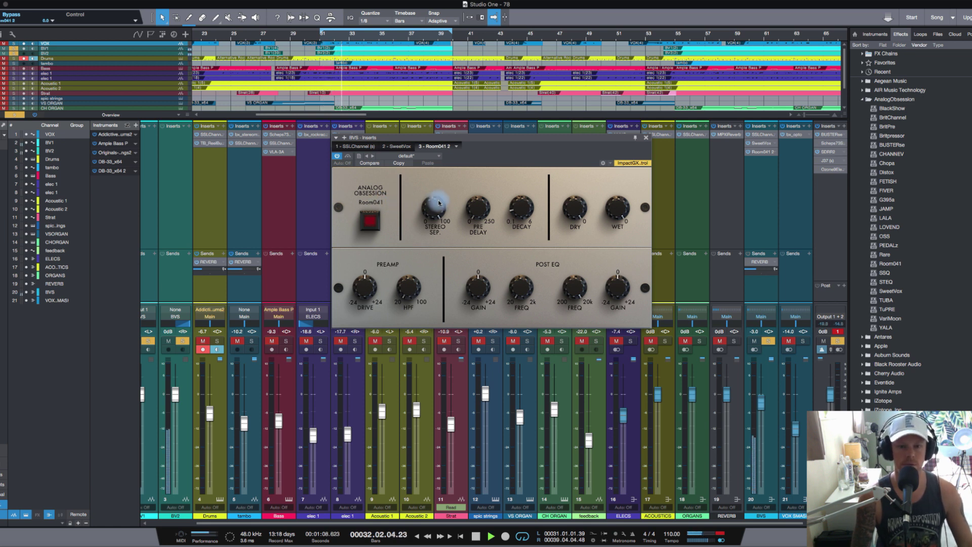
pyautogui.press('space')
pyautogui.click(370, 221)
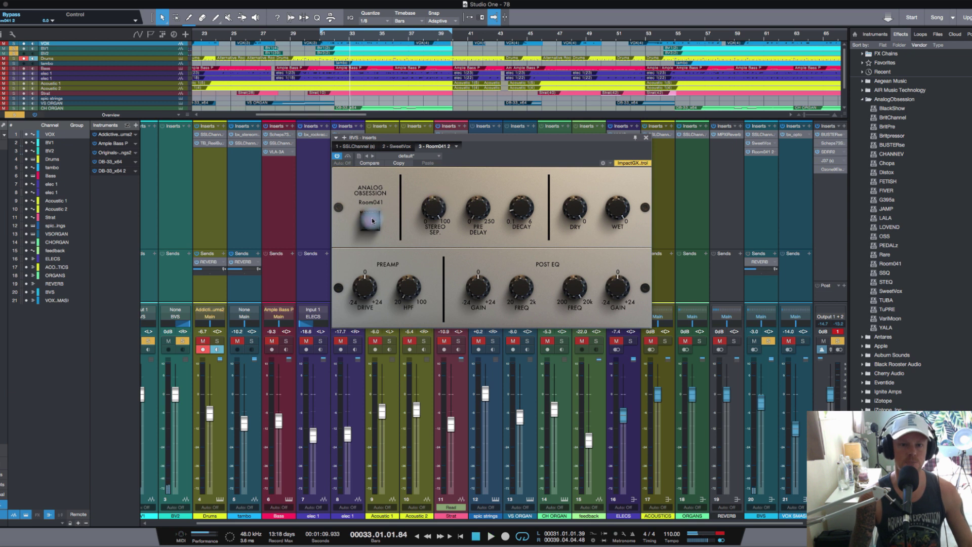
pyautogui.click(372, 220)
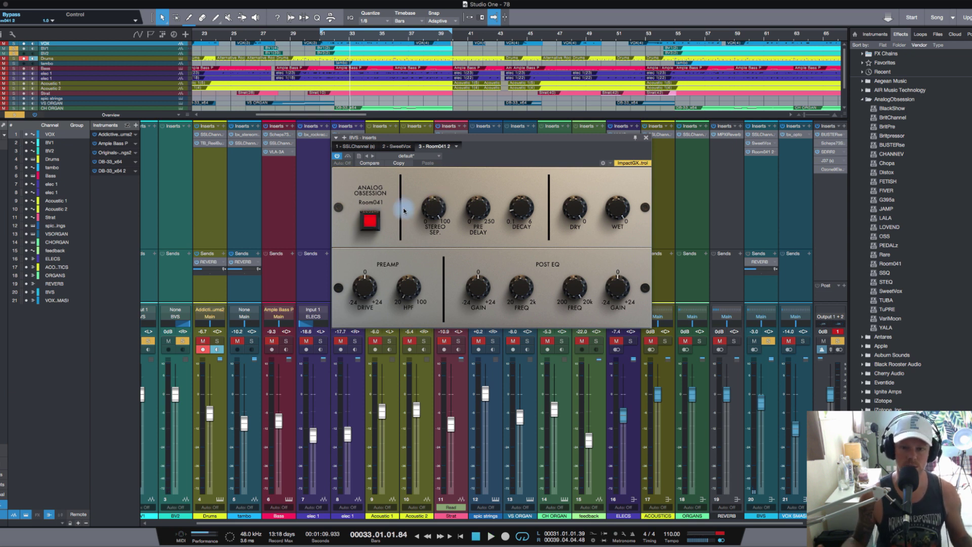
# Dial in the backing vocals' reverb during playback with a decay of about 3.1 s, drive of about 14.9 dB and an adjusted wet level
pyautogui.moveTo(515, 223); pyautogui.dragTo(521, 199)
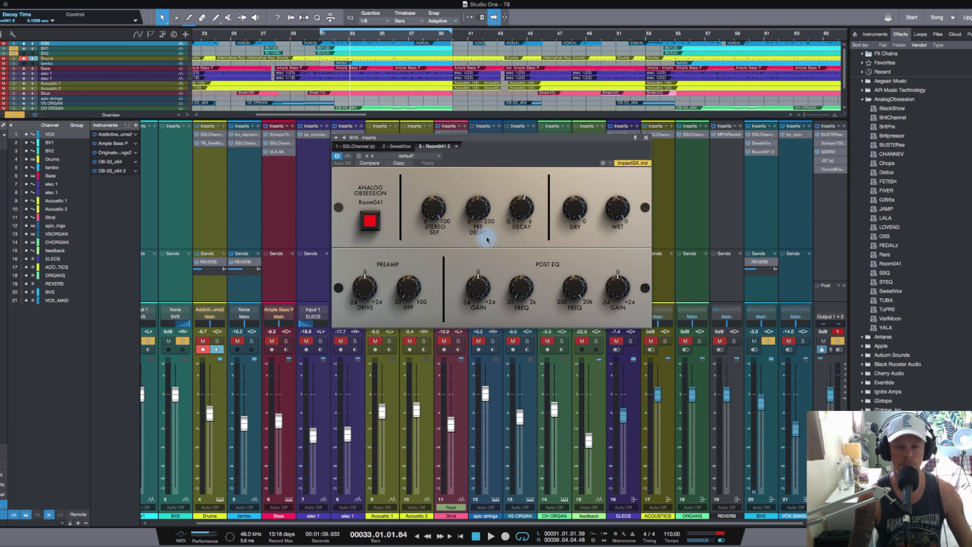
pyautogui.press('space')
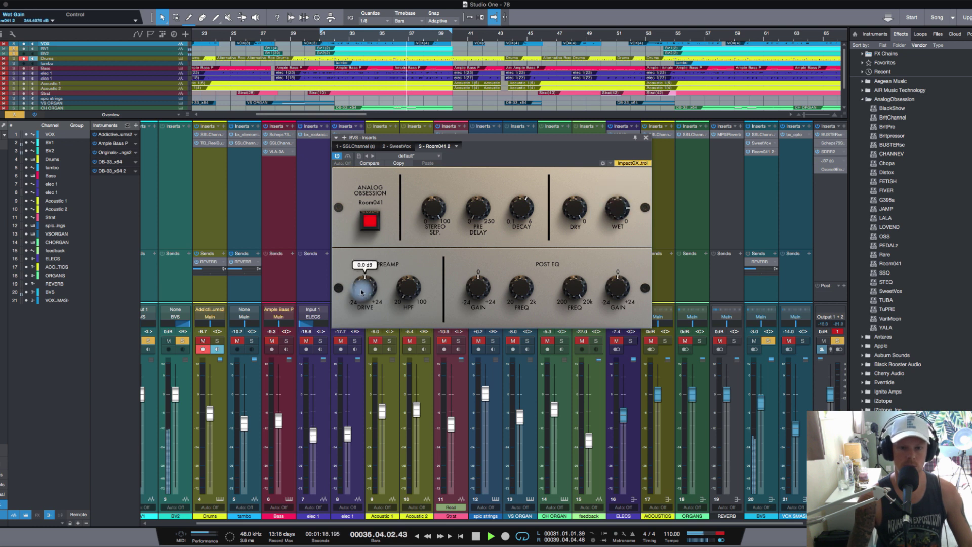
pyautogui.moveTo(359, 247); pyautogui.dragTo(359, 255)
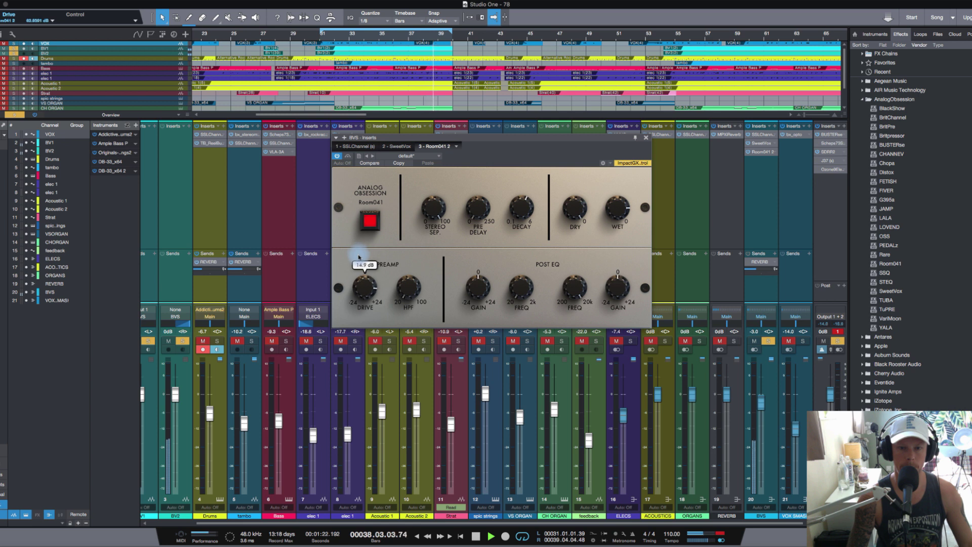
pyautogui.moveTo(609, 212); pyautogui.dragTo(616, 212)
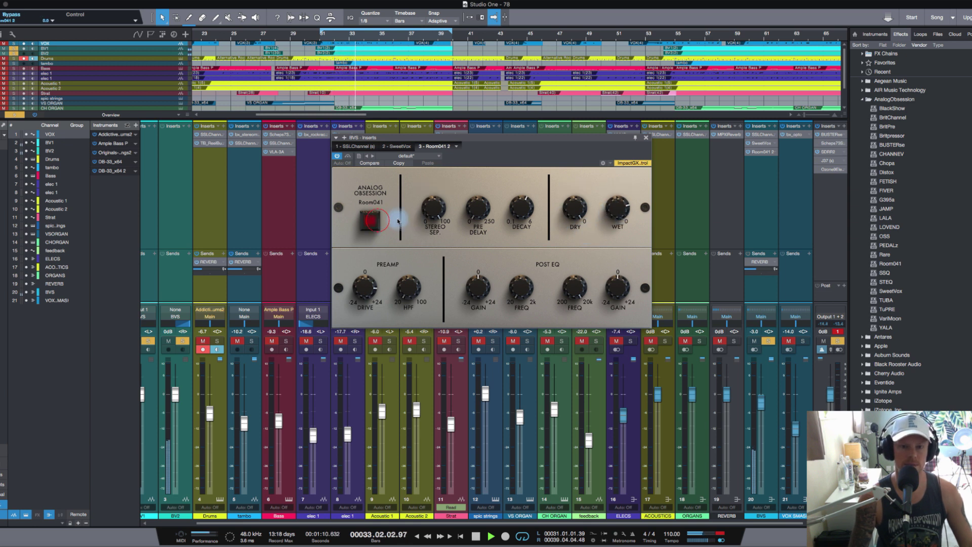
# Switch Room041 back on and unsolo the BVS bus to audition it in the full mix, ending with playback stopped
pyautogui.click(365, 224)
pyautogui.click(768, 340)
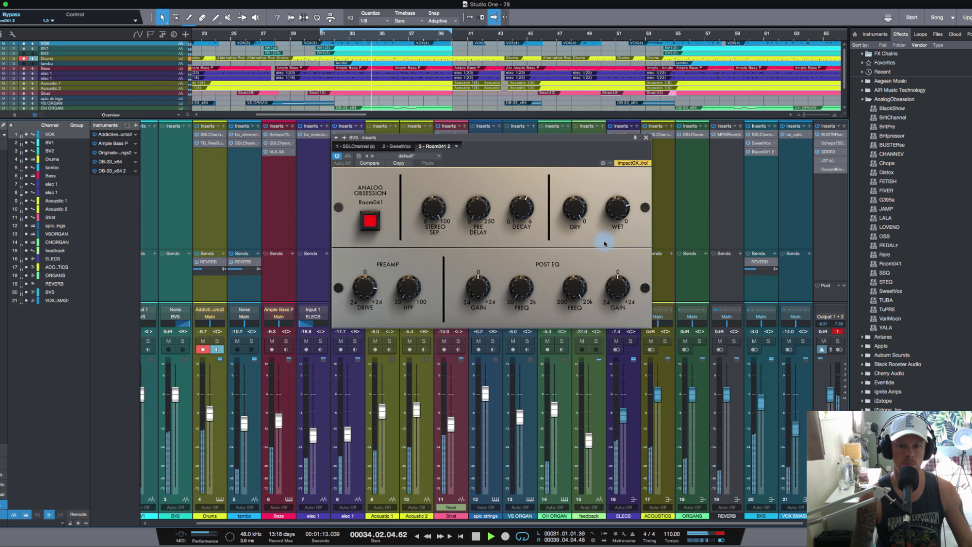
pyautogui.press('space')
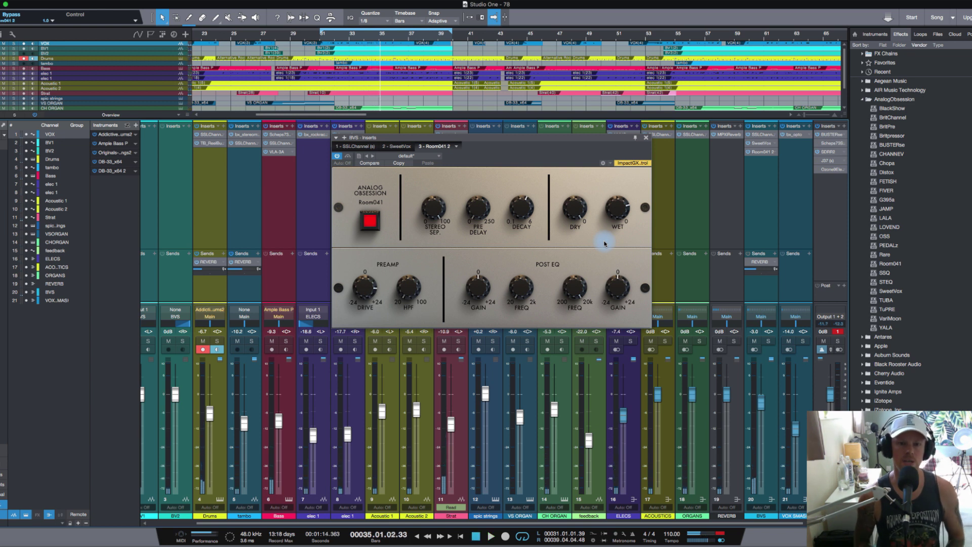